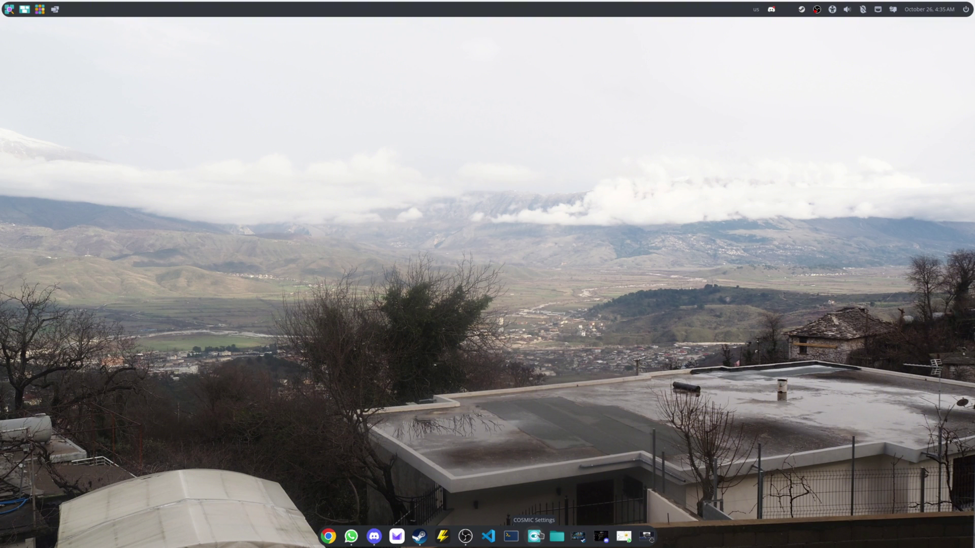
Open COSMIC Settings to Desktop > Panel > Configure panel applets and scroll through the applet list.
{"action": "left_click", "coordinate": [536, 537]}
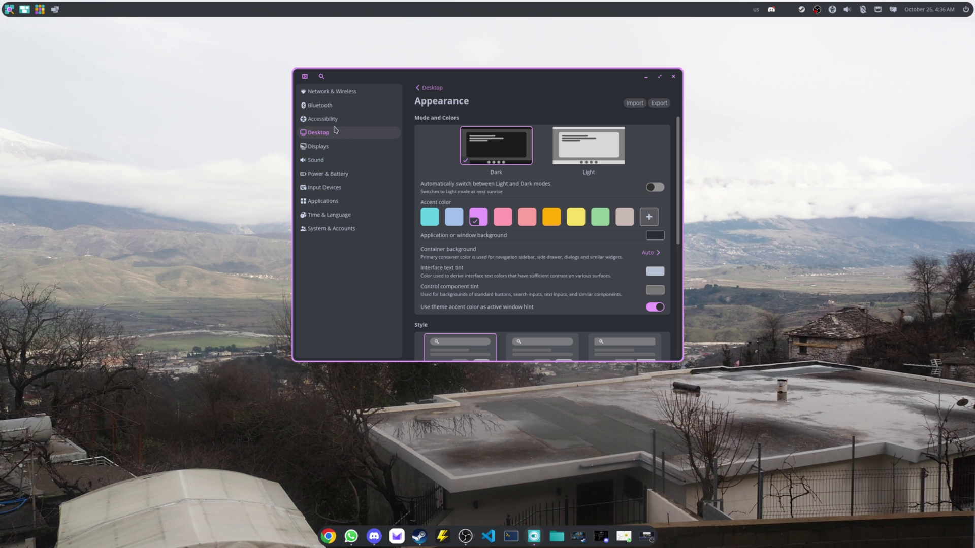
{"action": "left_click", "coordinate": [336, 135]}
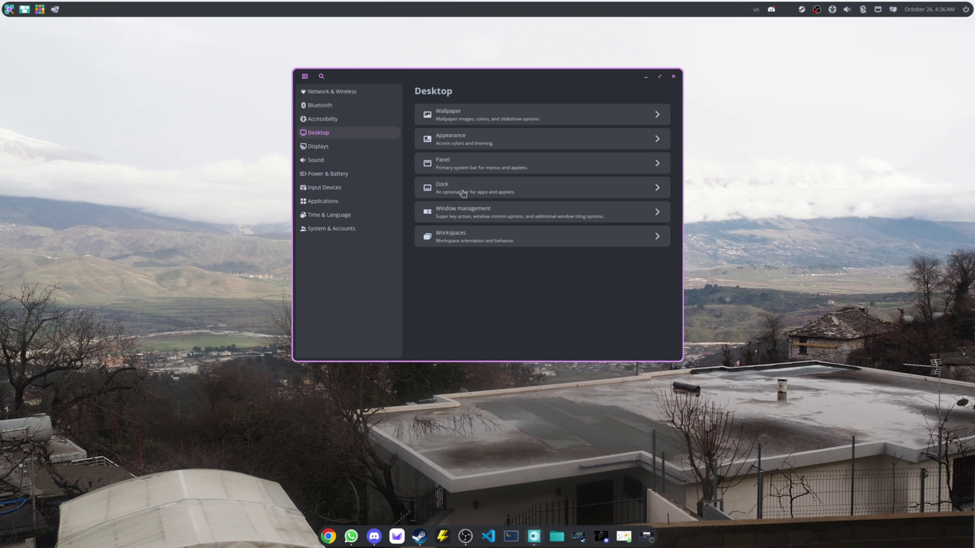
{"action": "left_click", "coordinate": [483, 168]}
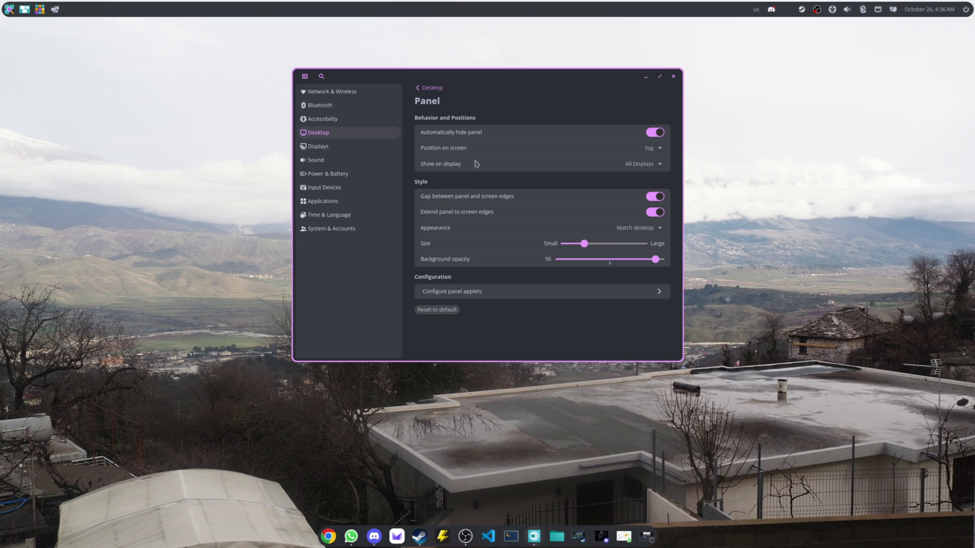
{"action": "left_click", "coordinate": [445, 292]}
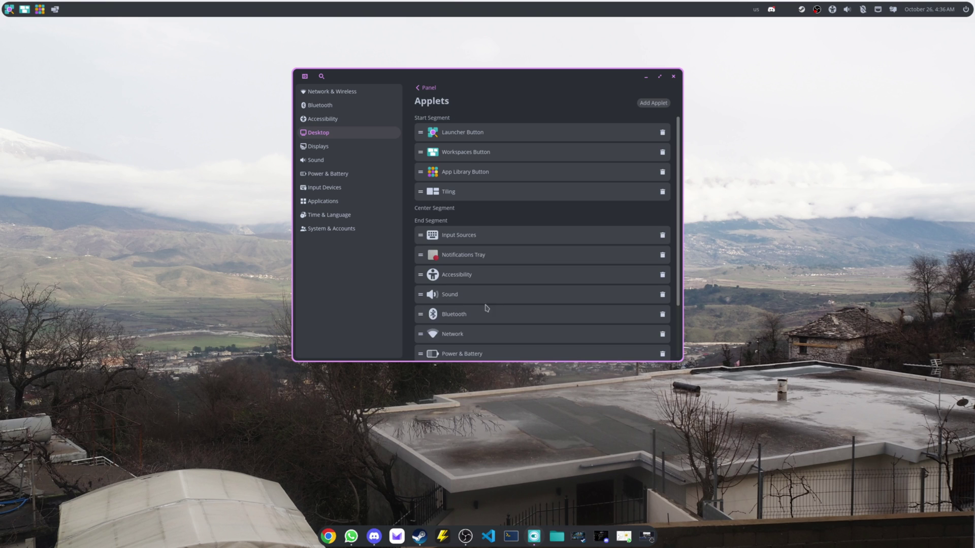
{"action": "scroll", "coordinate": [465, 228], "scroll_direction": "down", "scroll_amount": 3}
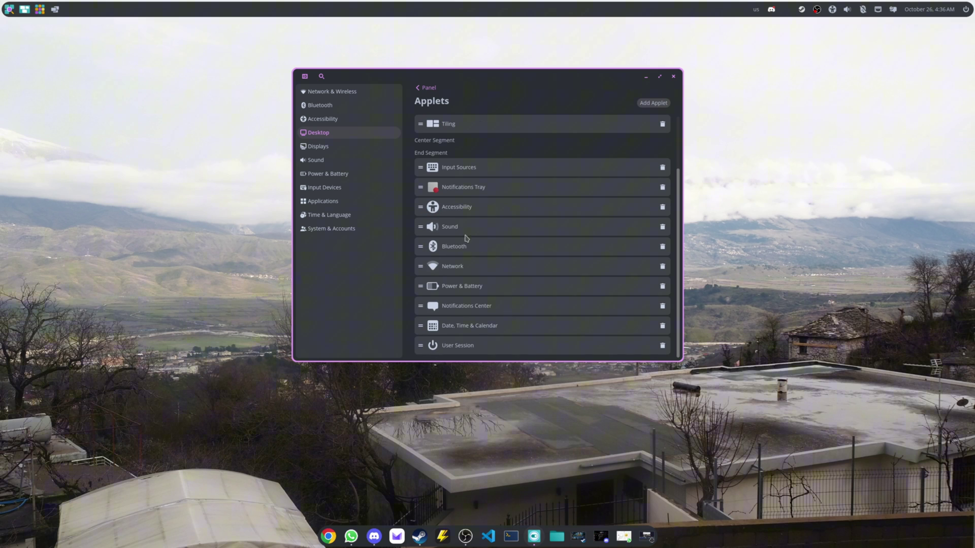
{"action": "scroll", "coordinate": [486, 310], "scroll_direction": "up", "scroll_amount": 3}
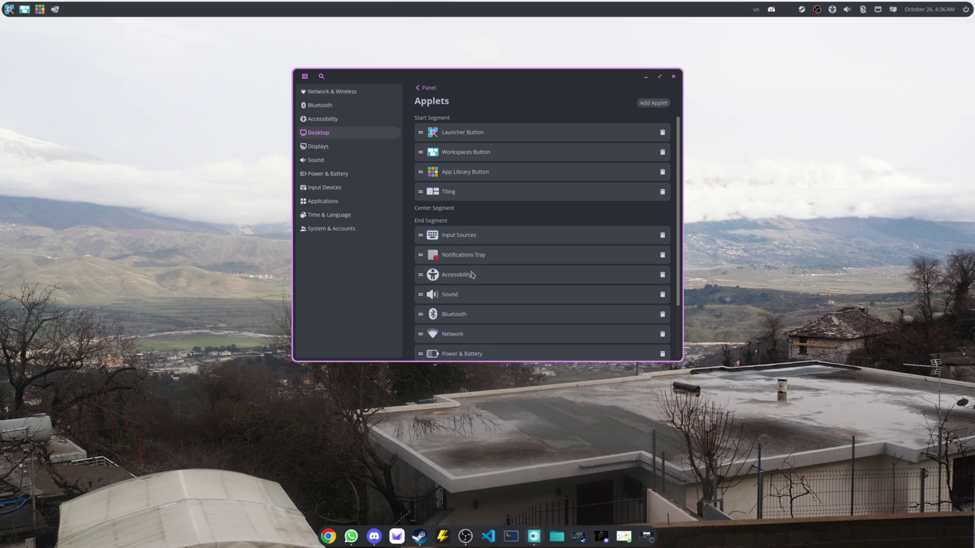
{"action": "scroll", "coordinate": [475, 274], "scroll_direction": "down", "scroll_amount": 3}
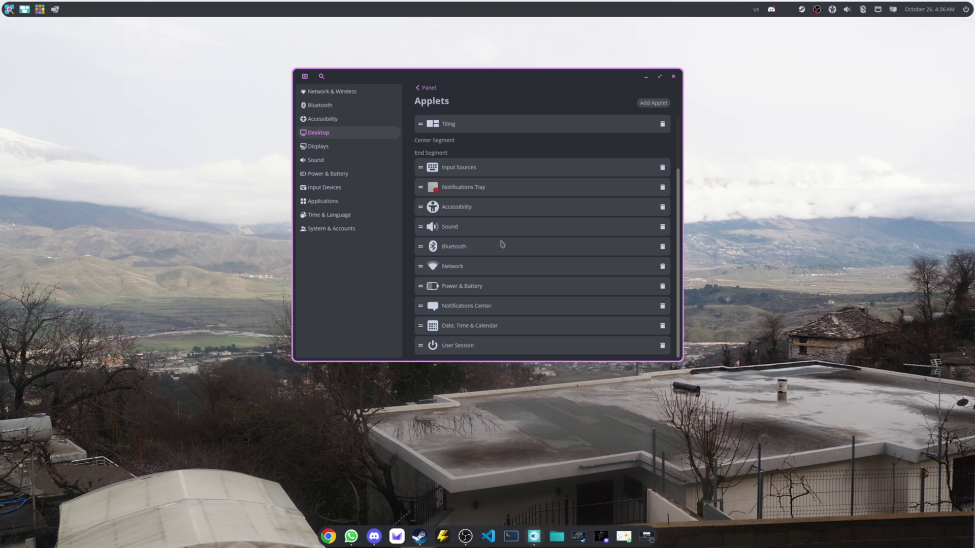
Open the dock's applet configuration page from Desktop > Dock.
{"action": "left_click", "coordinate": [336, 135]}
{"action": "left_click", "coordinate": [471, 189]}
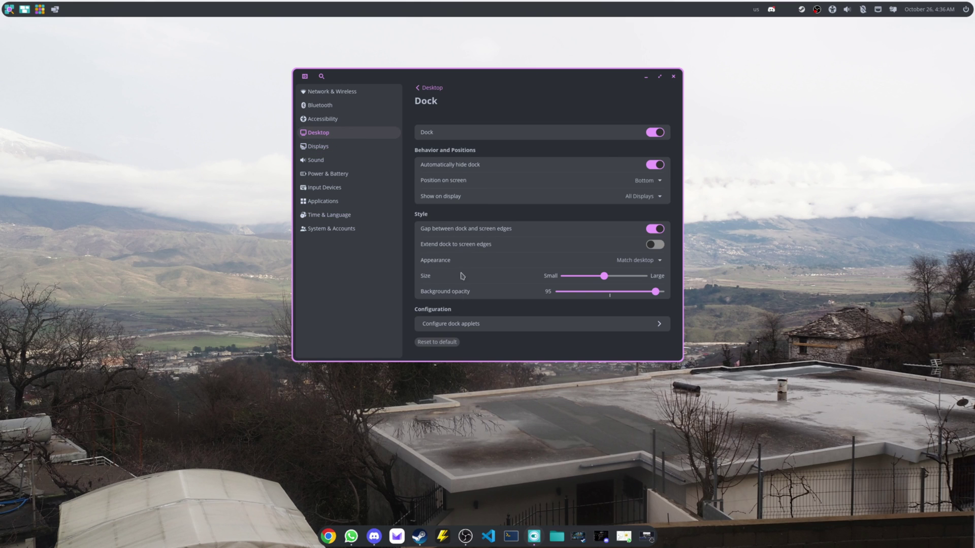
{"action": "left_click", "coordinate": [463, 326]}
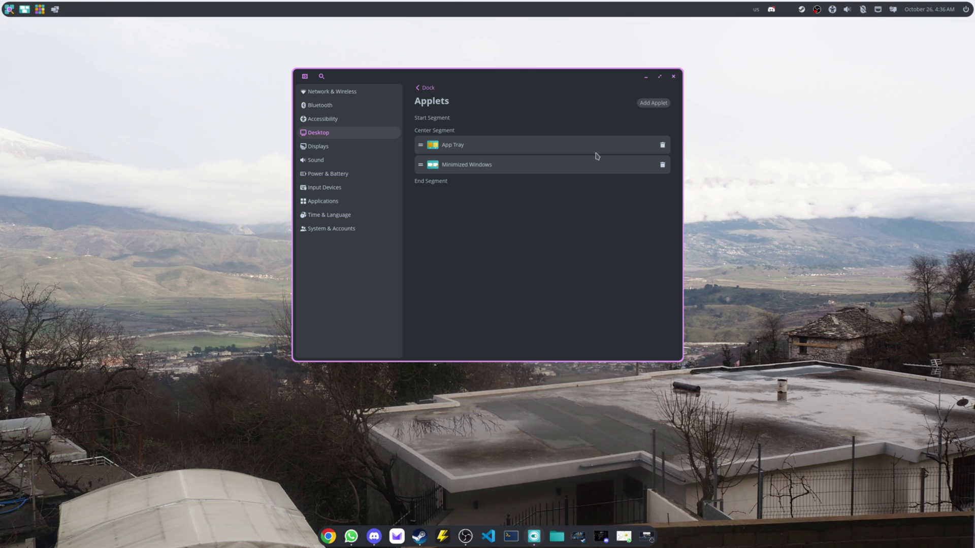
Browse the list of addable dock applets, then close it without adding any.
{"action": "left_click", "coordinate": [641, 105]}
{"action": "scroll", "coordinate": [581, 273], "scroll_direction": "down", "scroll_amount": 1}
{"action": "scroll", "coordinate": [581, 277], "scroll_direction": "up", "scroll_amount": 2}
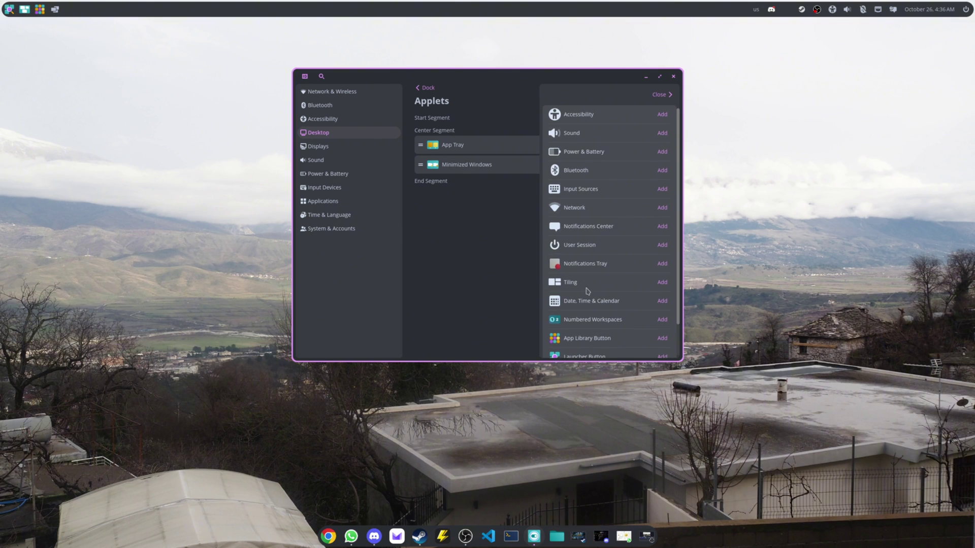
{"action": "scroll", "coordinate": [598, 302], "scroll_direction": "down", "scroll_amount": 2}
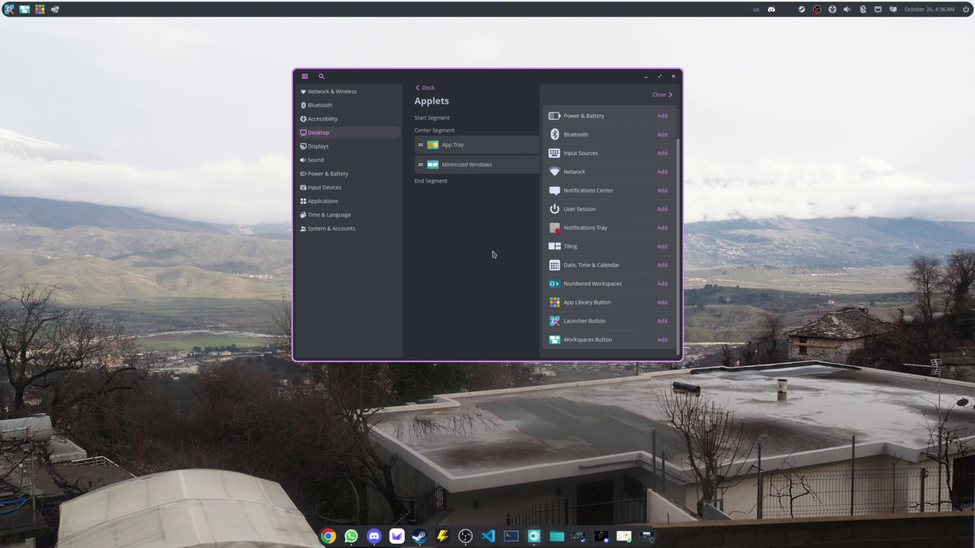
{"action": "left_click", "coordinate": [659, 95]}
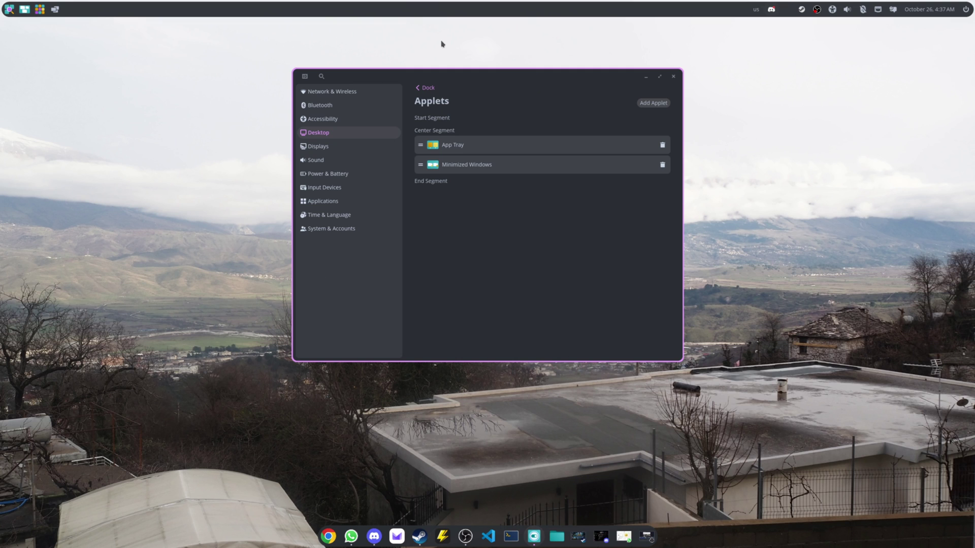
Revisit the Panel settings from the Desktop overview, then return to the Desktop overview.
{"action": "left_click", "coordinate": [335, 134]}
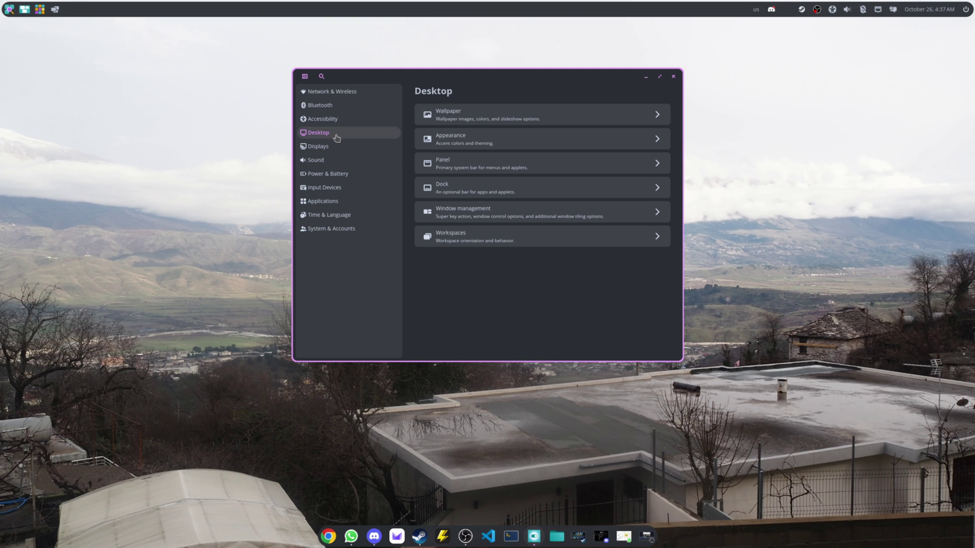
{"action": "left_click", "coordinate": [482, 171]}
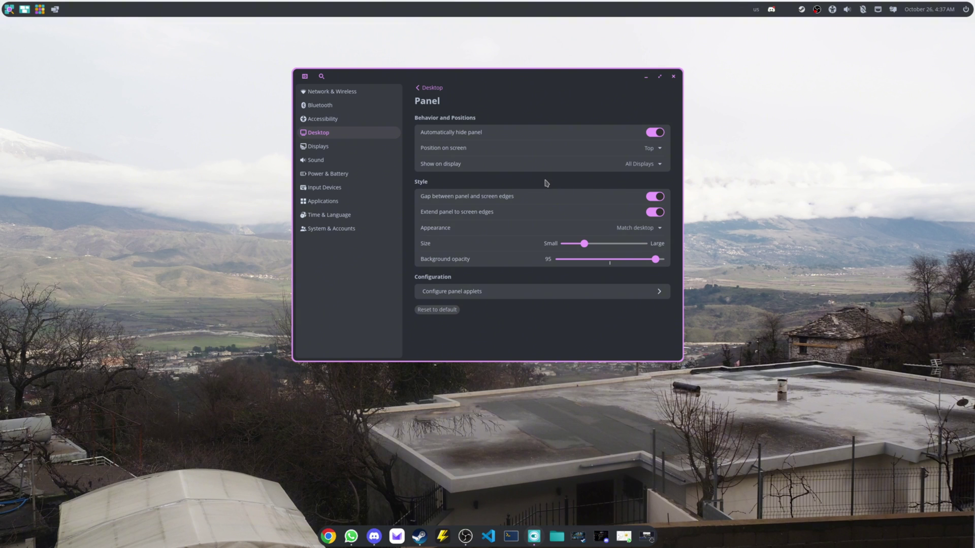
{"action": "left_click", "coordinate": [355, 134]}
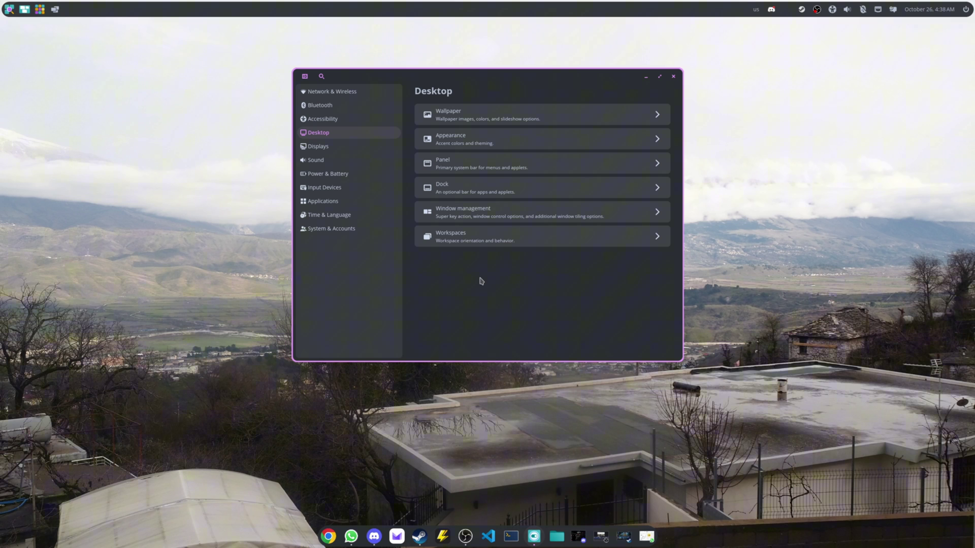
Open the Appearance settings, scroll the page, and cancel importing a theme from file.
{"action": "left_click", "coordinate": [478, 148]}
{"action": "scroll", "coordinate": [554, 226], "scroll_direction": "down", "scroll_amount": 5}
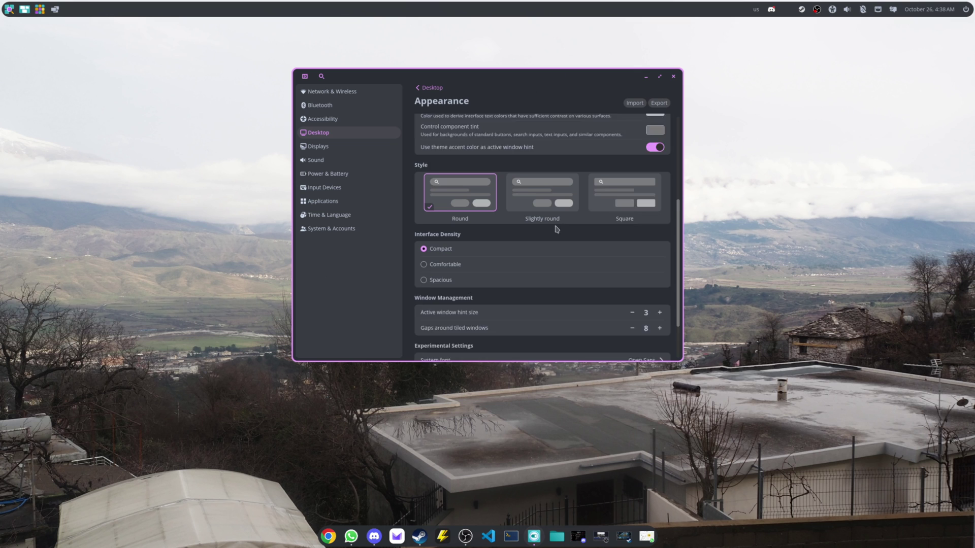
{"action": "scroll", "coordinate": [557, 229], "scroll_direction": "down", "scroll_amount": 3}
{"action": "scroll", "coordinate": [556, 233], "scroll_direction": "up", "scroll_amount": 5}
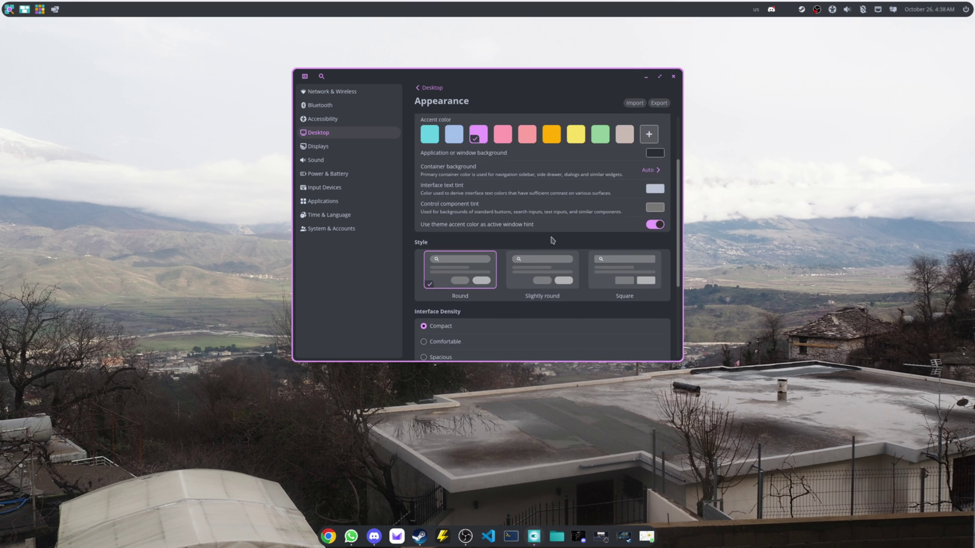
{"action": "scroll", "coordinate": [552, 240], "scroll_direction": "up", "scroll_amount": 3}
{"action": "left_click", "coordinate": [635, 103]}
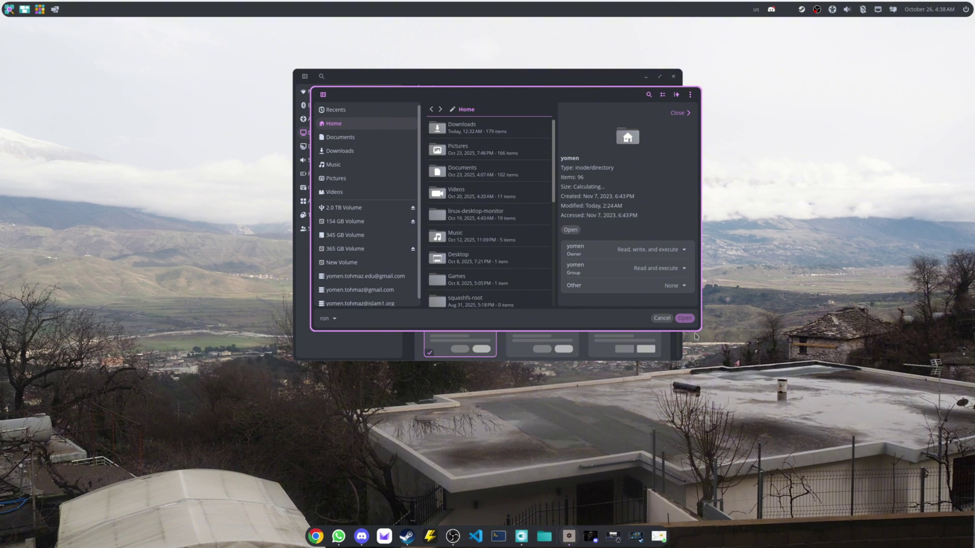
{"action": "left_click", "coordinate": [662, 318]}
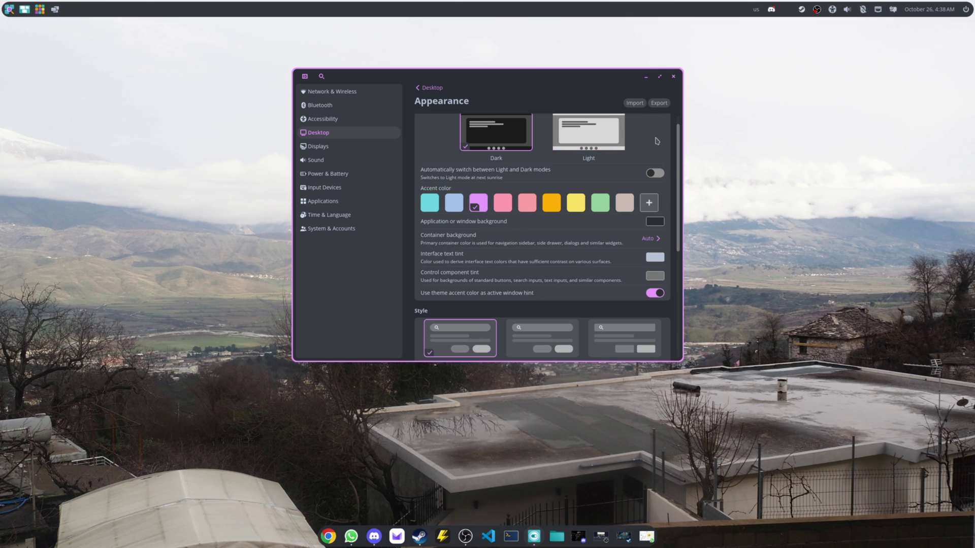
Scroll through the Appearance page to review Dark mode and the purple accent color.
{"action": "scroll", "coordinate": [639, 193], "scroll_direction": "down", "scroll_amount": 5}
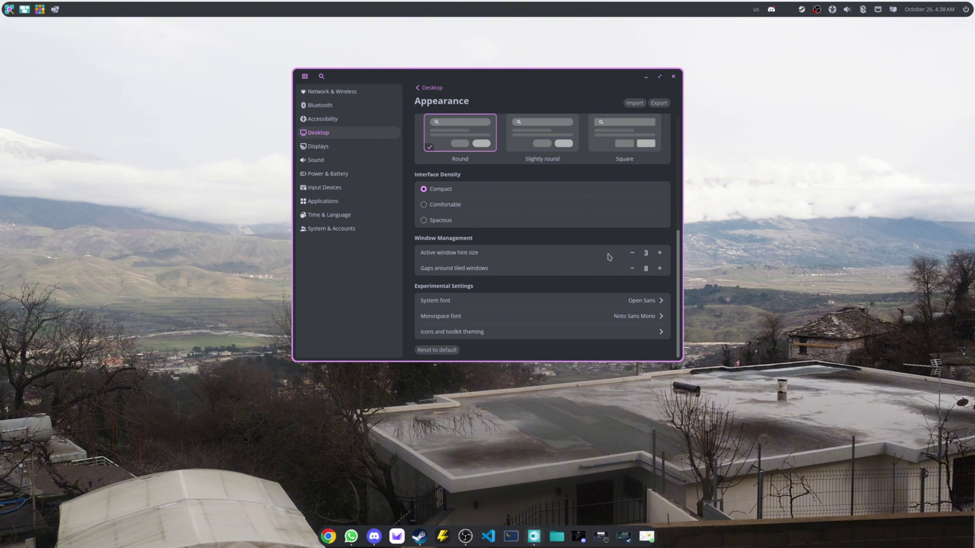
{"action": "scroll", "coordinate": [610, 256], "scroll_direction": "up", "scroll_amount": 5}
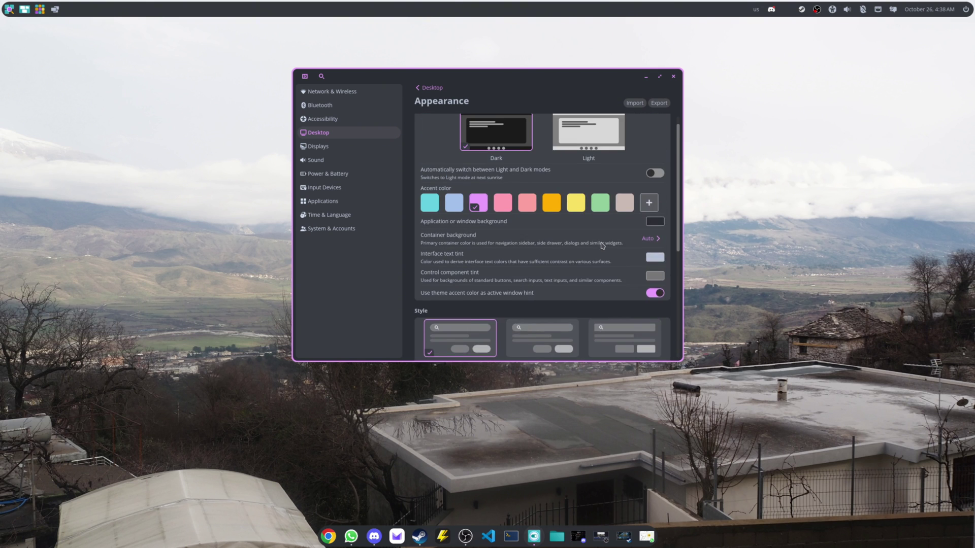
{"action": "scroll", "coordinate": [602, 246], "scroll_direction": "up", "scroll_amount": 1}
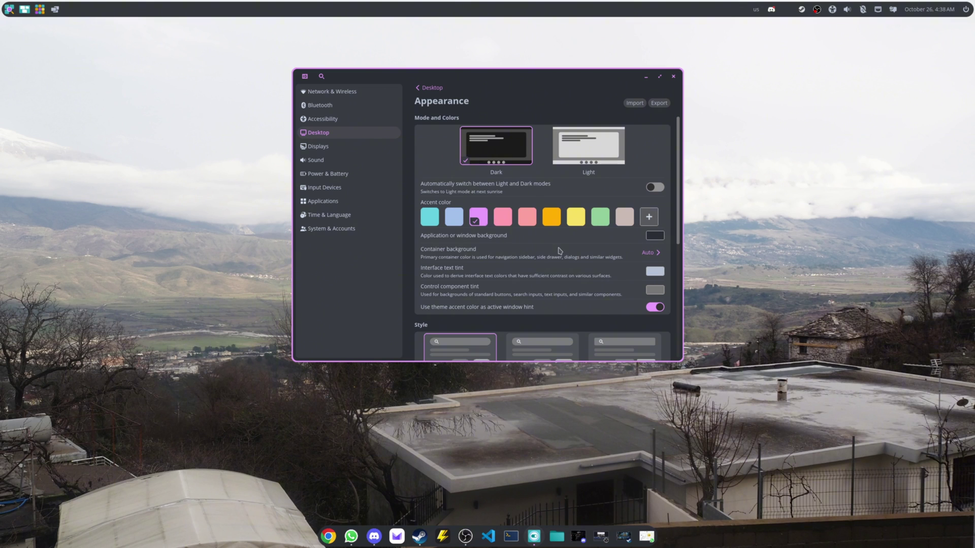
{"action": "scroll", "coordinate": [559, 250], "scroll_direction": "down", "scroll_amount": 3}
{"action": "scroll", "coordinate": [558, 242], "scroll_direction": "down", "scroll_amount": 2}
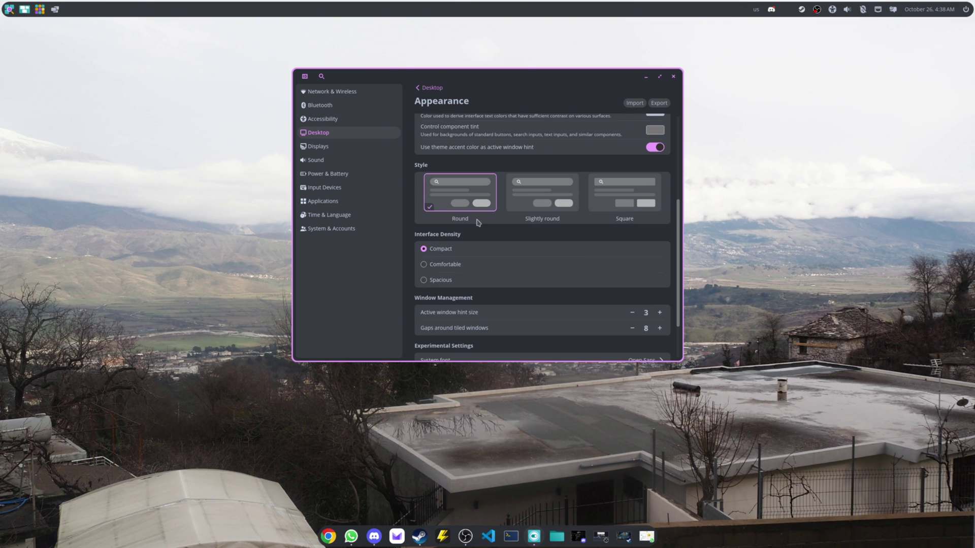
{"action": "scroll", "coordinate": [604, 235], "scroll_direction": "down", "scroll_amount": 2}
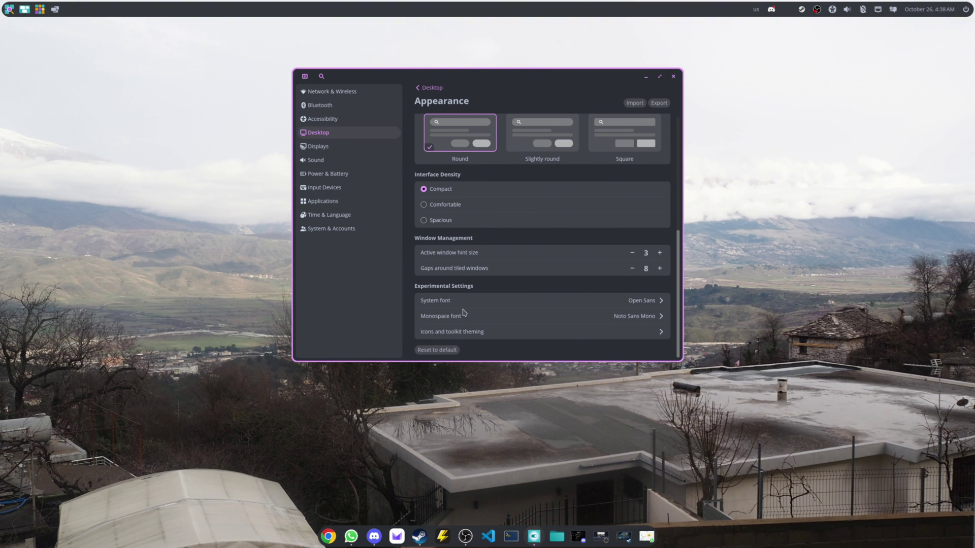
{"action": "scroll", "coordinate": [514, 202], "scroll_direction": "up", "scroll_amount": 3}
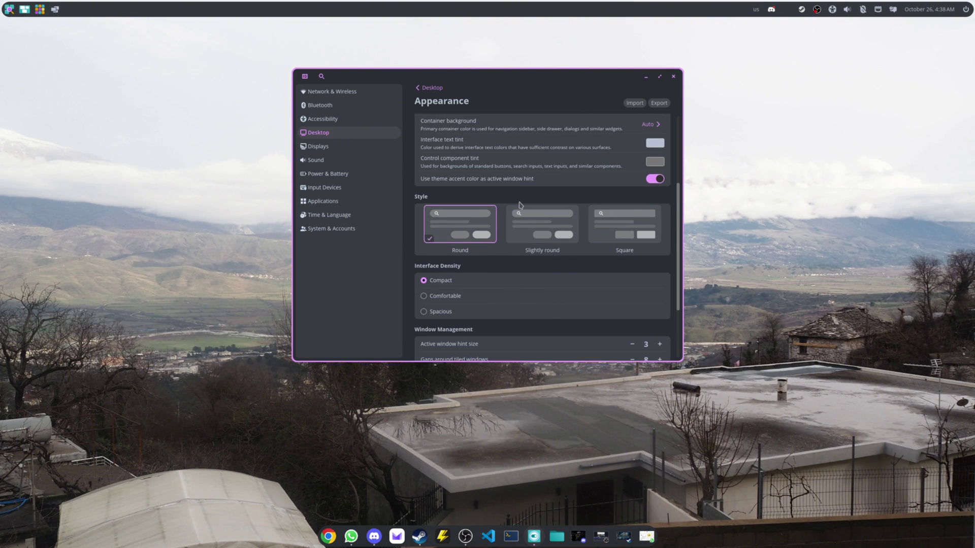
{"action": "scroll", "coordinate": [519, 205], "scroll_direction": "up", "scroll_amount": 4}
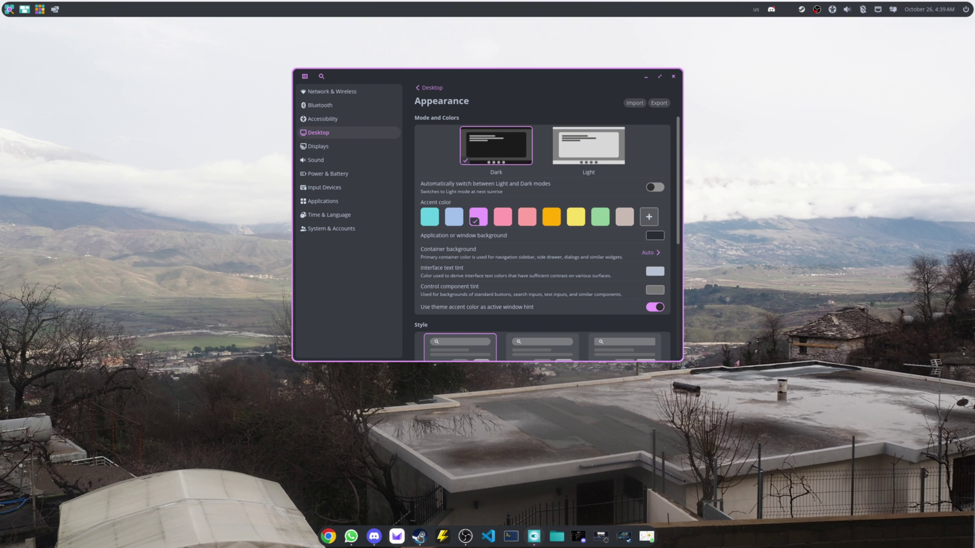
Launch New World: Aeternum from Steam, check Downloads, and return to the library Home view.
{"action": "left_click", "coordinate": [420, 537]}
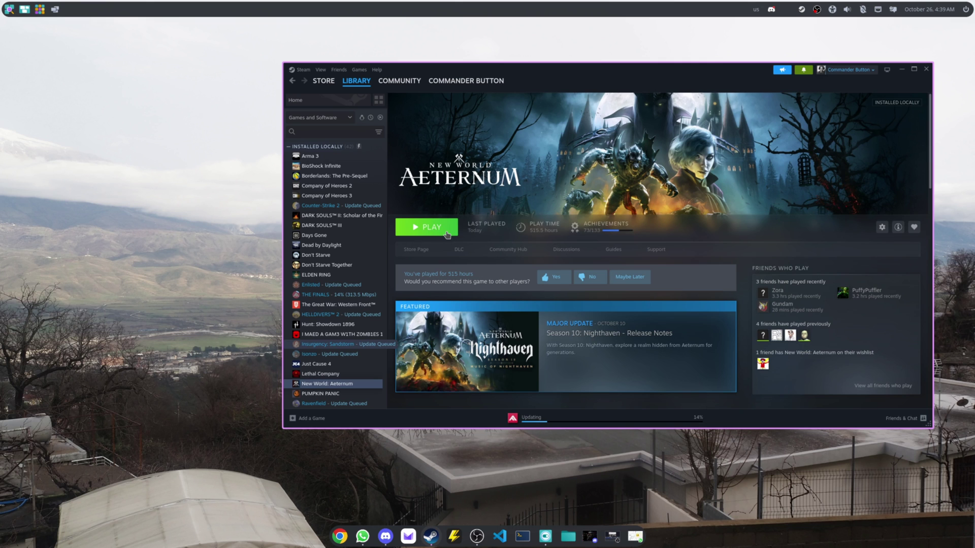
{"action": "left_click", "coordinate": [426, 227]}
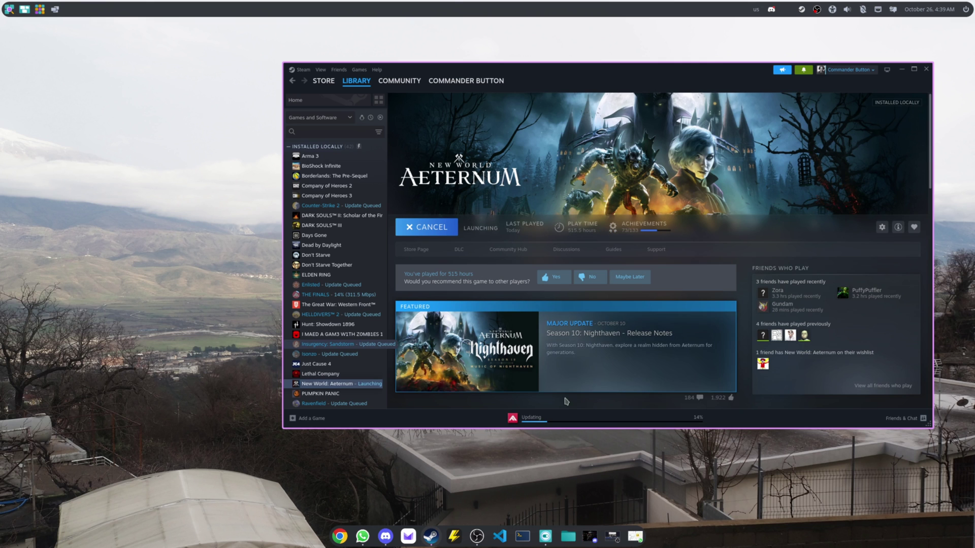
{"action": "left_click", "coordinate": [529, 419]}
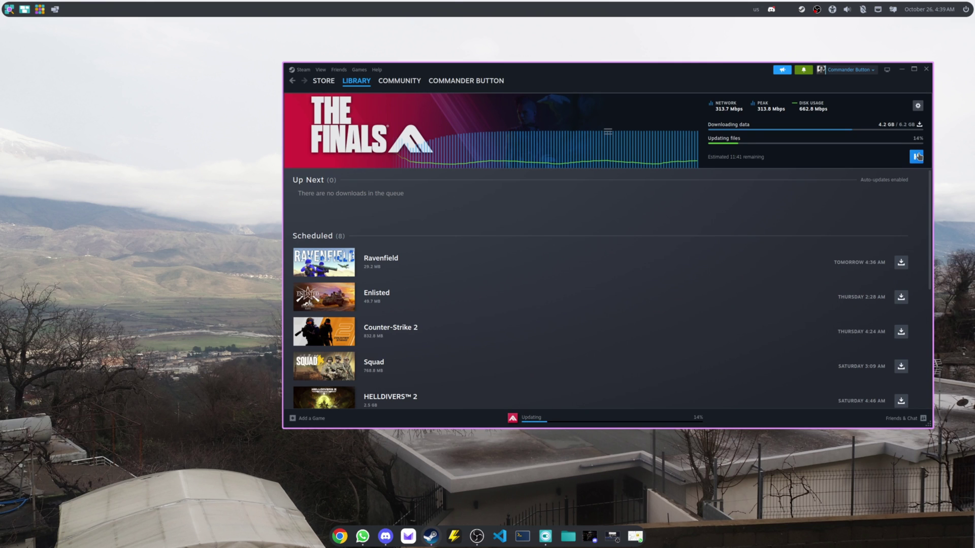
{"action": "left_click", "coordinate": [356, 81]}
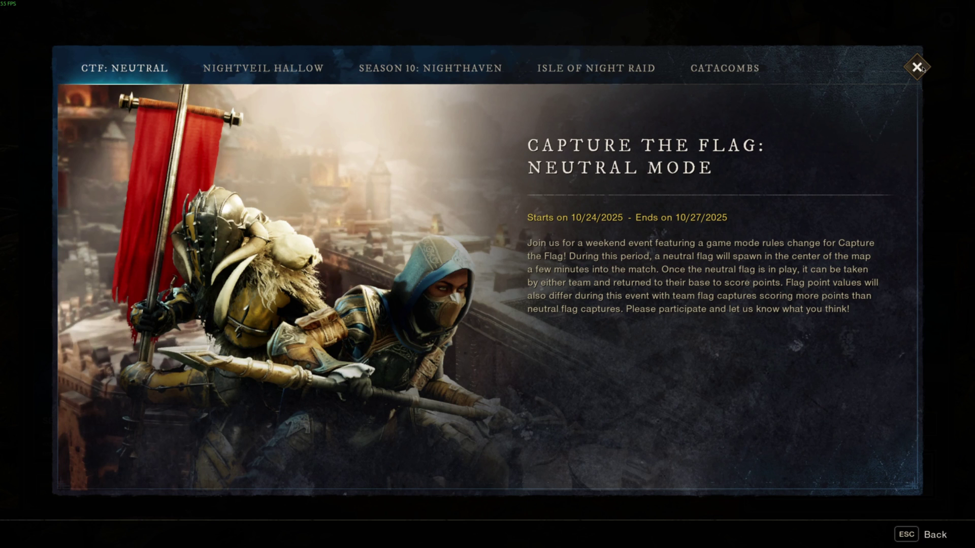
Close New World's event news window and dismiss the Connection Failed popup.
{"action": "left_click", "coordinate": [918, 68]}
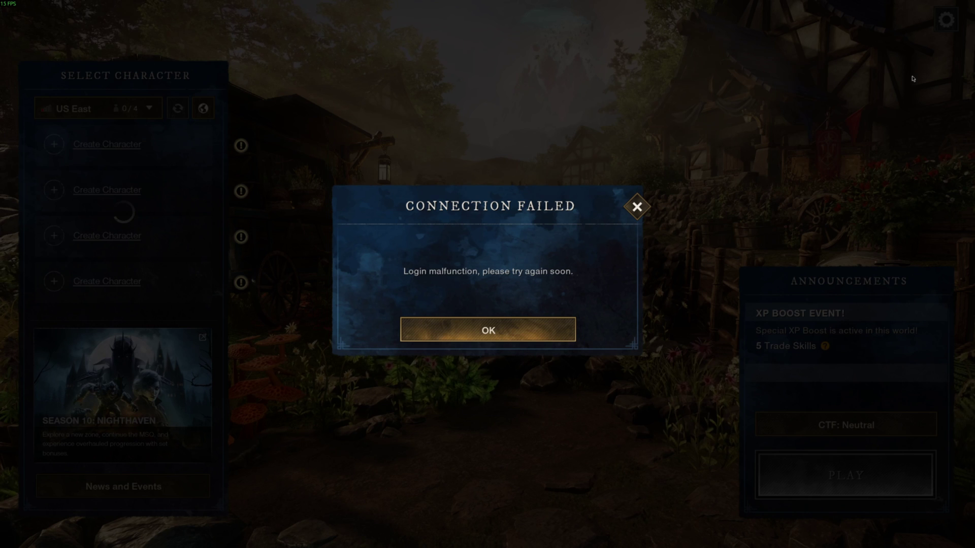
{"action": "left_click", "coordinate": [538, 331]}
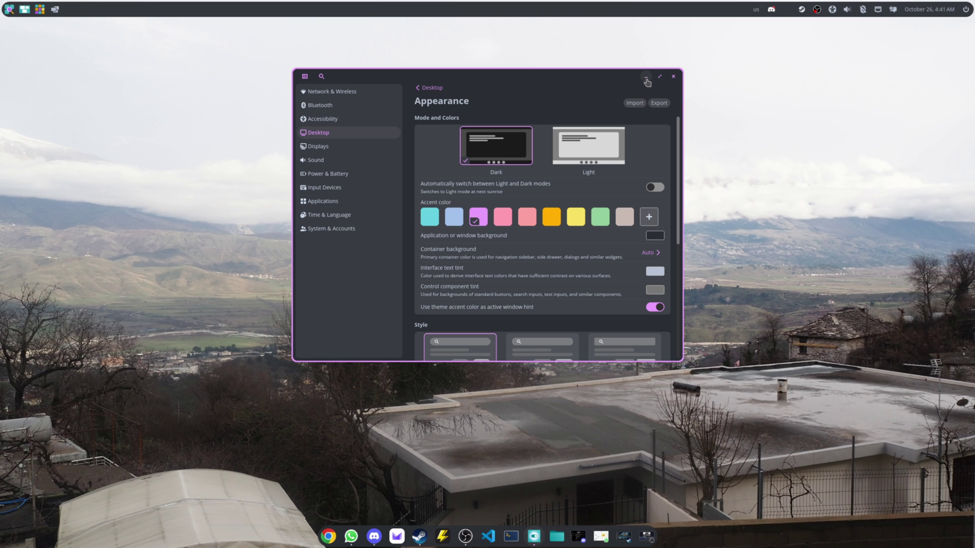
Launch Software & Updates from the COSMIC launcher search.
{"action": "key", "text": "super"}
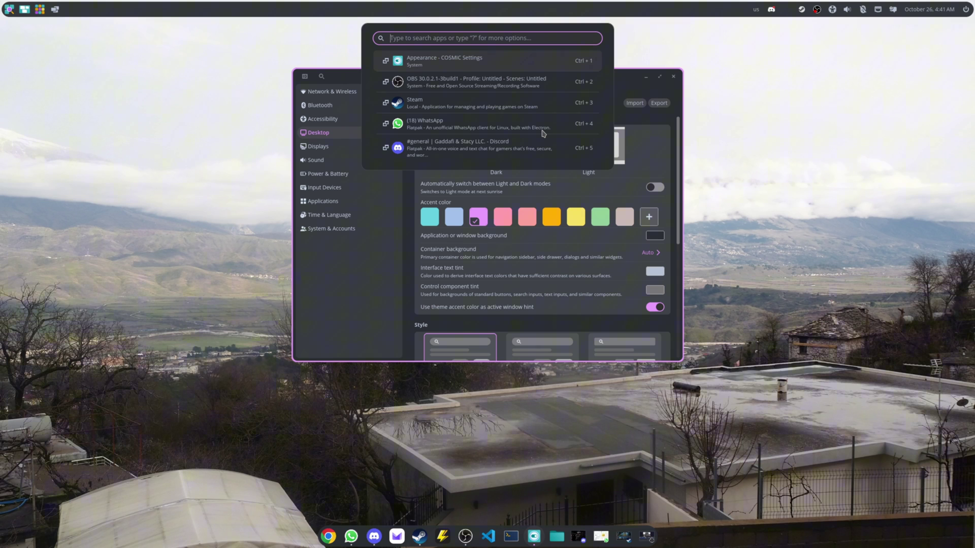
{"action": "key", "text": "Escape"}
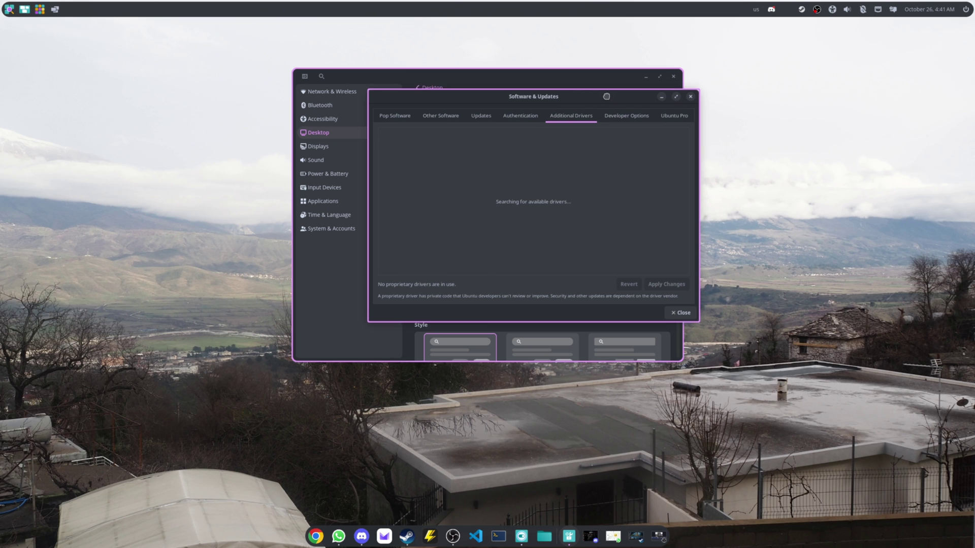
Move the Software & Updates window to the lower left while the NVIDIA driver list loads.
{"action": "left_click_drag", "start_coordinate": [609, 98], "coordinate": [361, 212]}
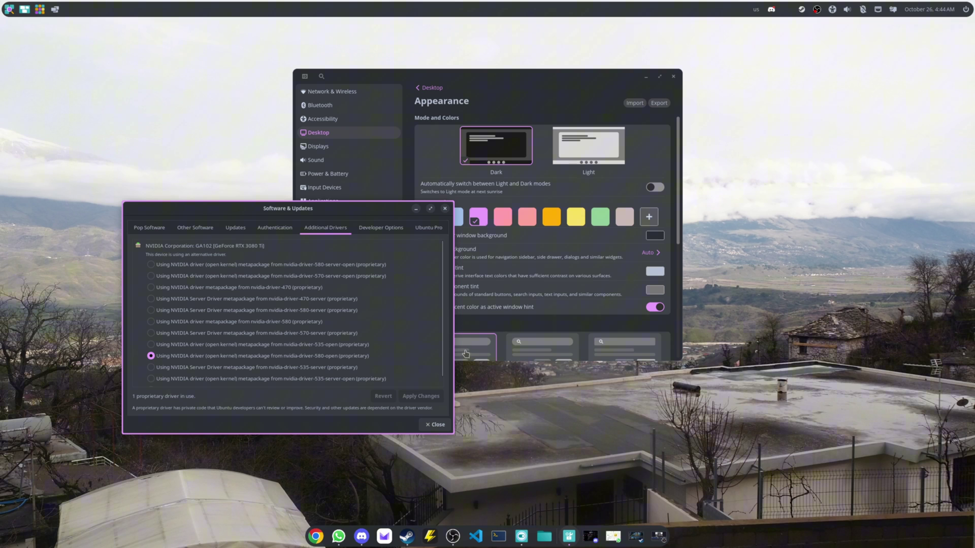
{"action": "scroll", "coordinate": [361, 367], "scroll_direction": "down", "scroll_amount": 1}
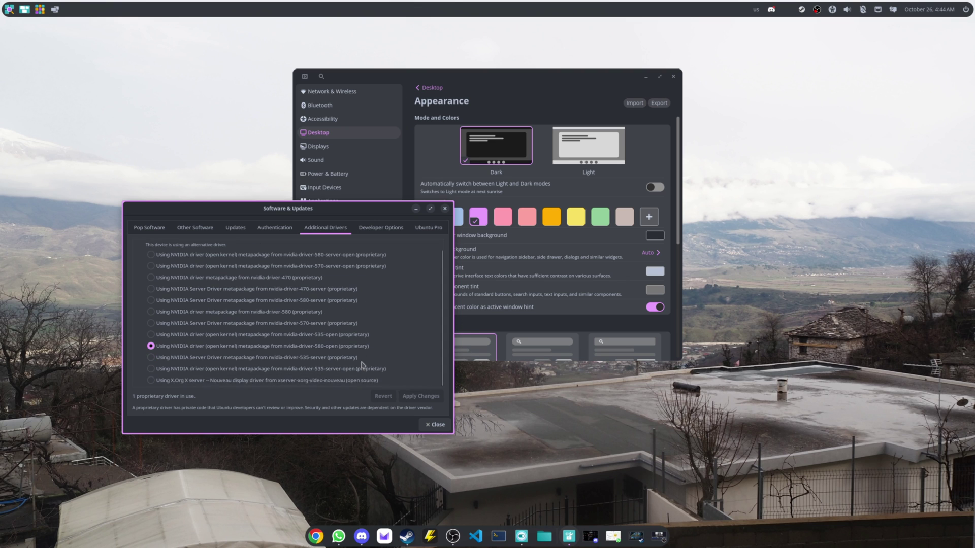